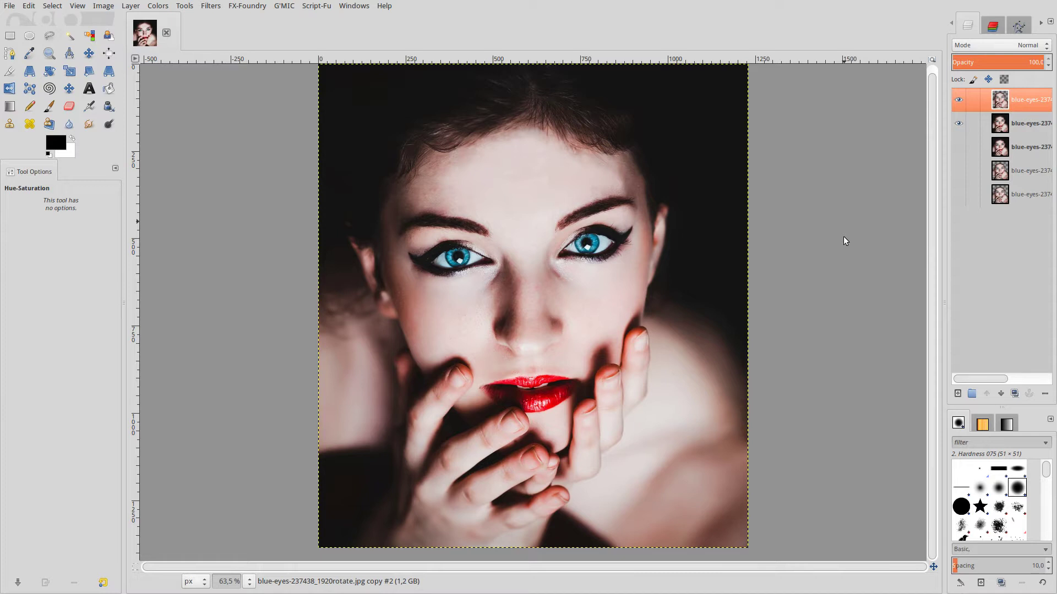
Toggle the second layer's visibility off, on and off again, leaving only the cut-out skin over transparency
left_click(958, 123)
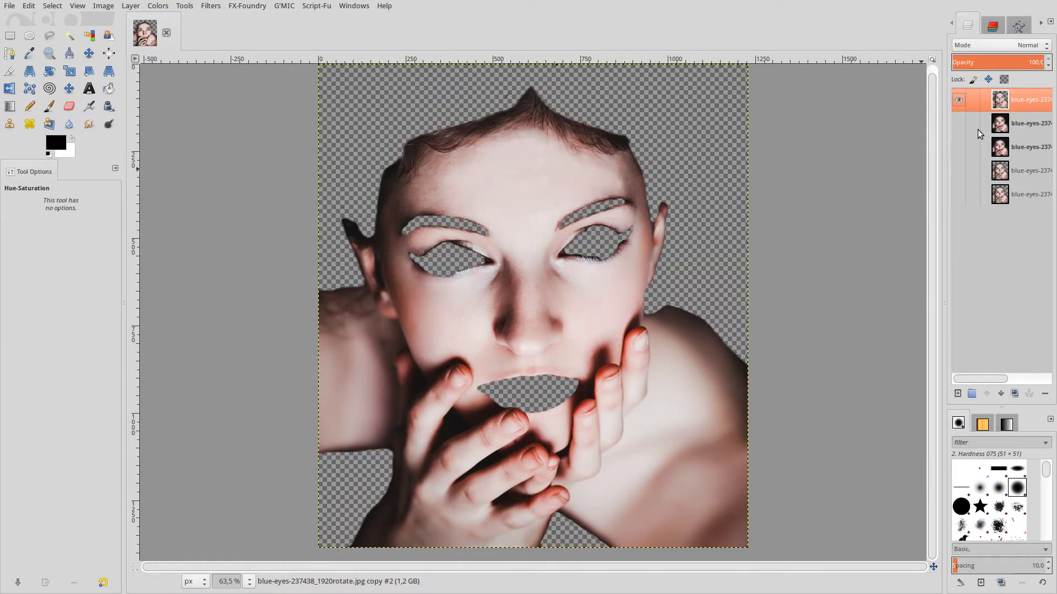
left_click(959, 124)
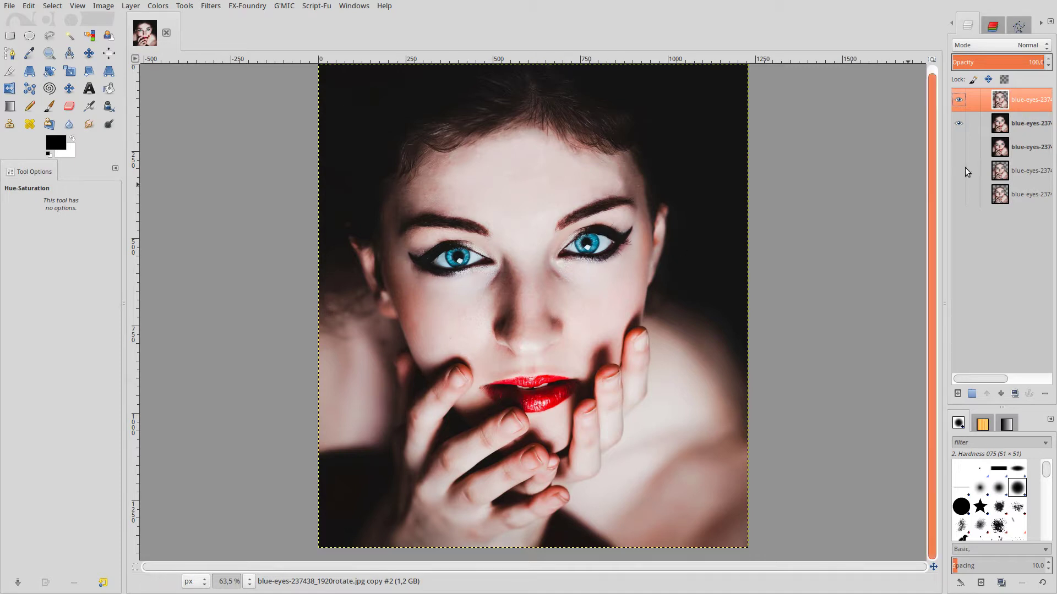
left_click(958, 124)
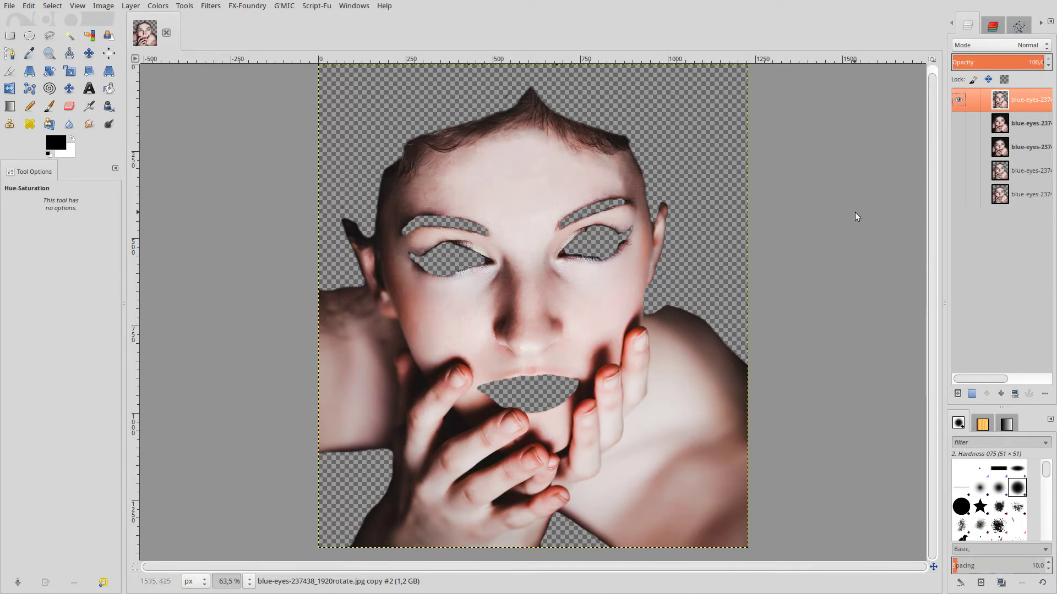
Reopen the G'MIC filter window with a large (Gross) preview size
left_click(211, 6)
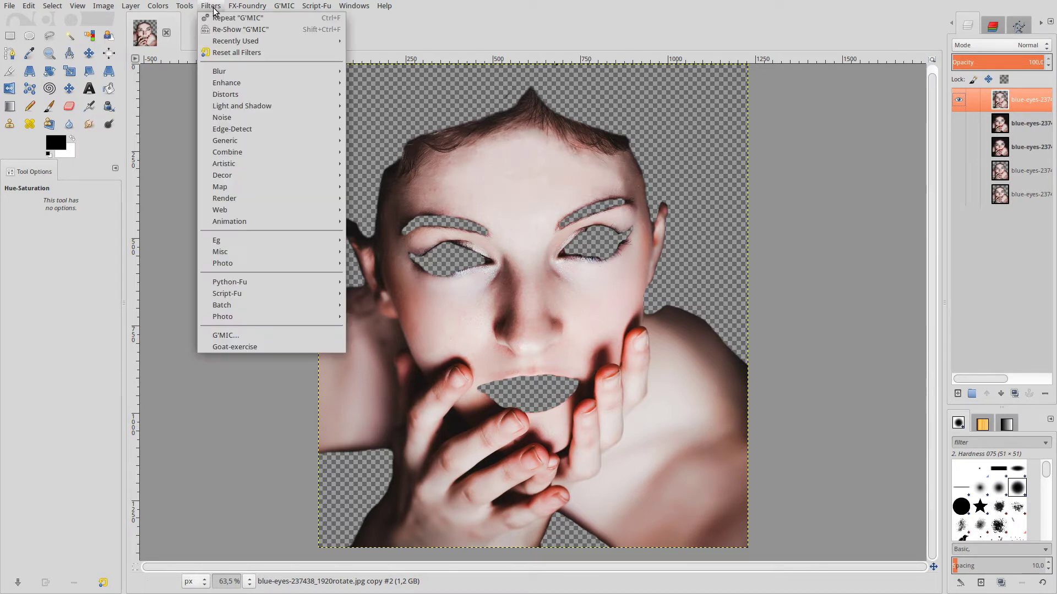
left_click(221, 30)
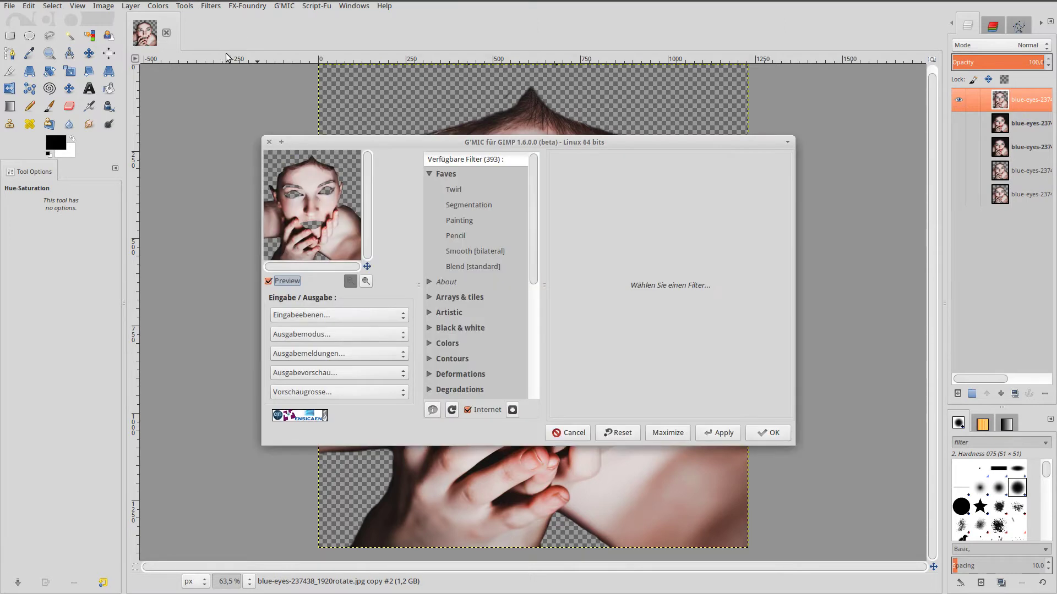
left_click(428, 175)
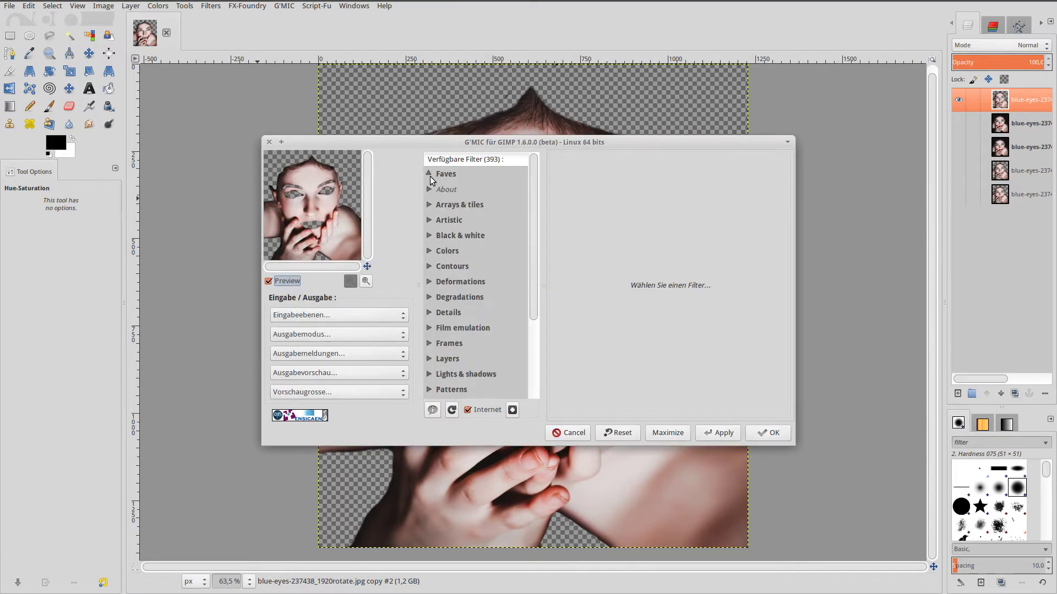
left_click(322, 388)
left_click(315, 465)
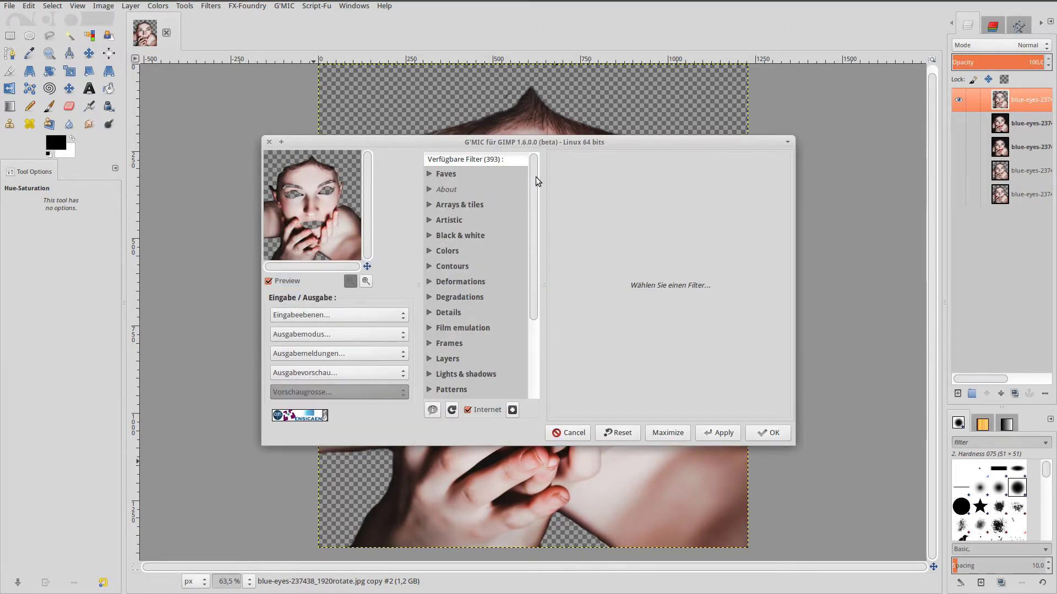
mouse_move(610, 141)
left_mouse_down()
mouse_move(594, 133)
mouse_move(574, 54)
left_mouse_up()
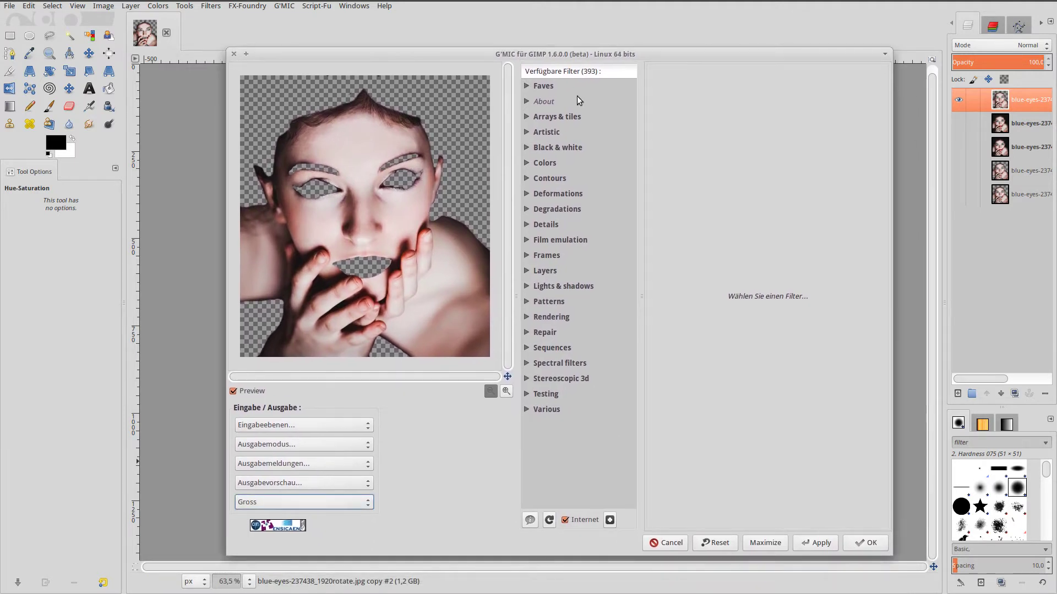
Select Film emulation > Various with Post-normalize on and the Vibrant (alien) preset
left_click(526, 241)
left_click(556, 409)
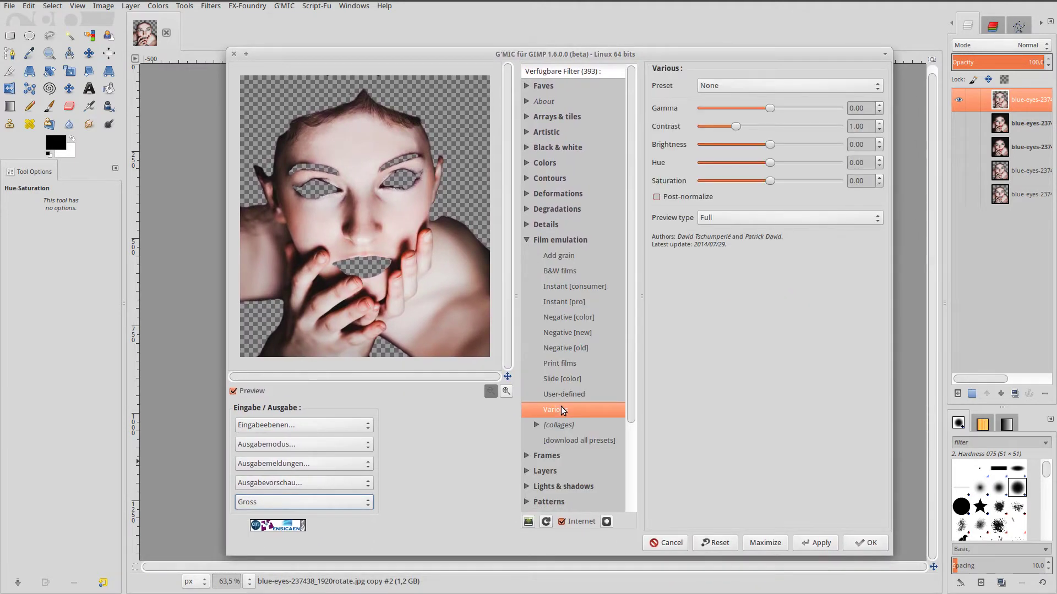
left_click(676, 197)
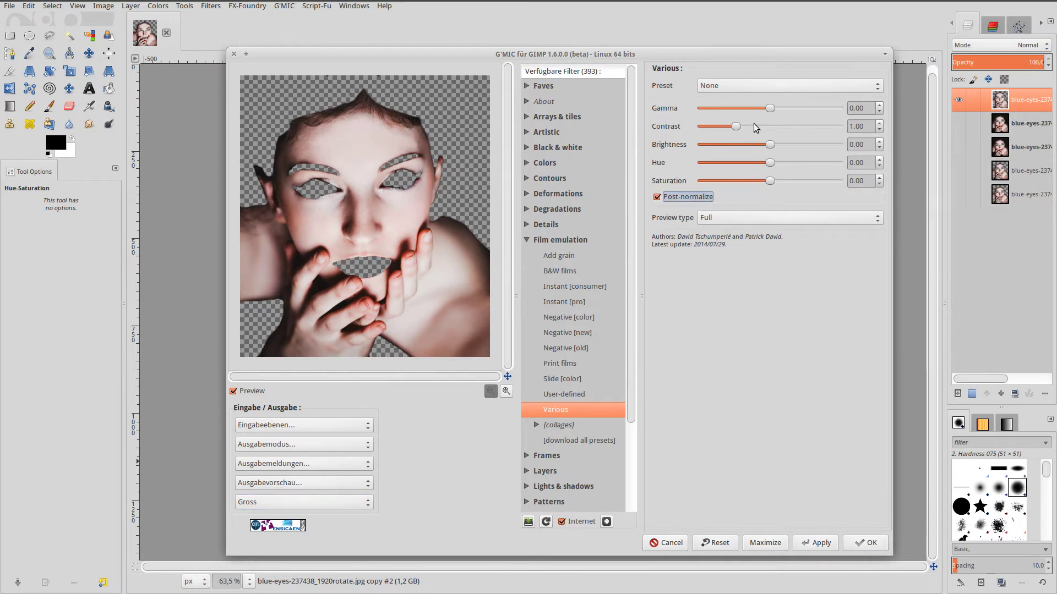
left_click(751, 84)
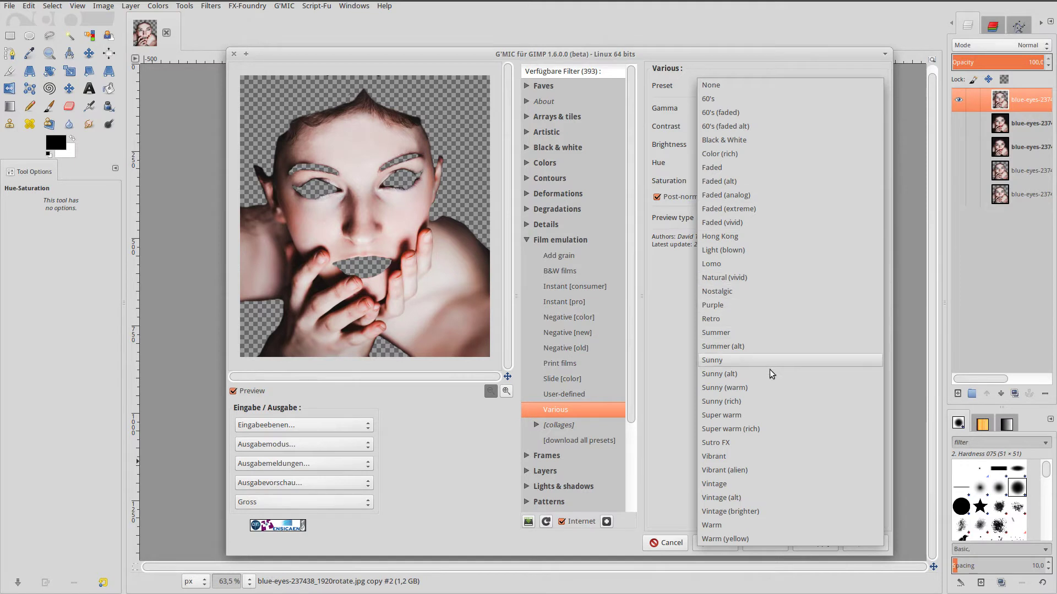
left_click(769, 469)
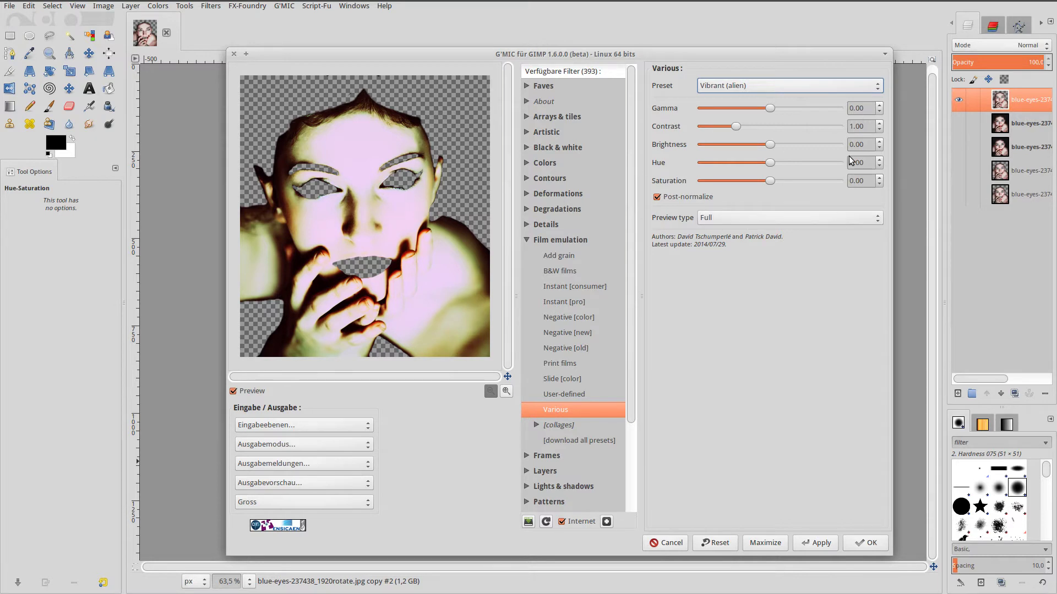
Enter Gamma 0.54, Contrast 1.63, Brightness 6.17 and Saturation -0.39 in the Various filter
double_click(869, 108)
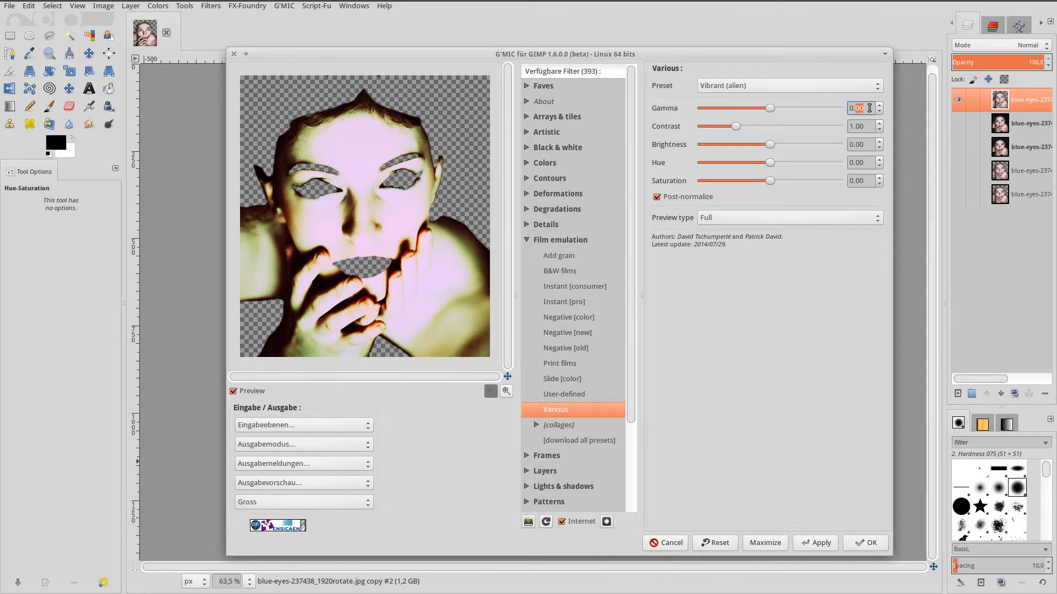
type("54")
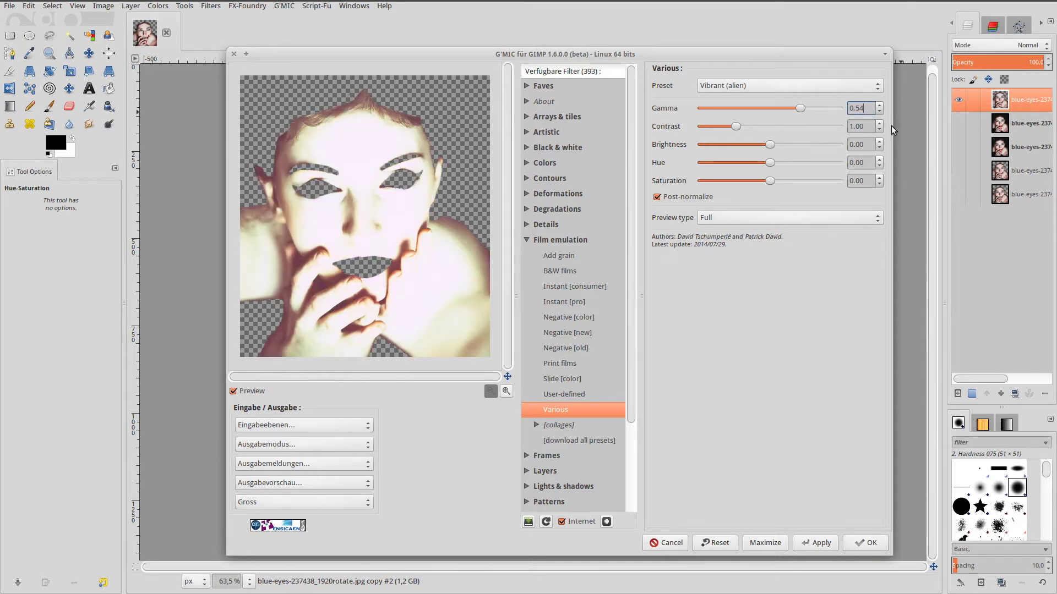
left_click(868, 127)
double_click(868, 128)
type("63")
double_click(868, 145)
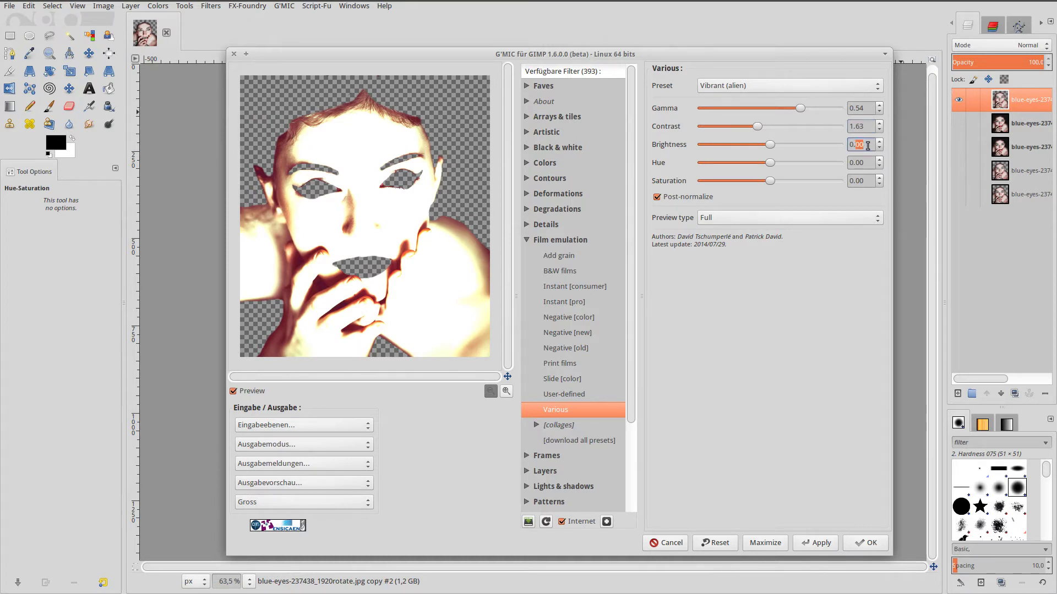
triple_click(868, 144)
type("6")
type(".17")
left_click(865, 180)
type("-")
type("0.3")
type("9")
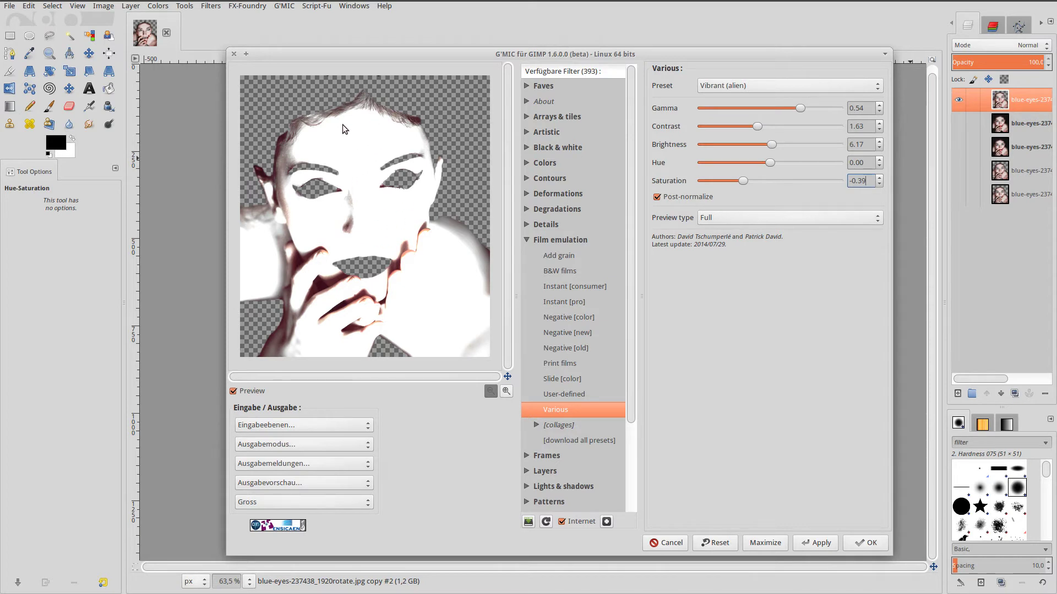
left_click(959, 124)
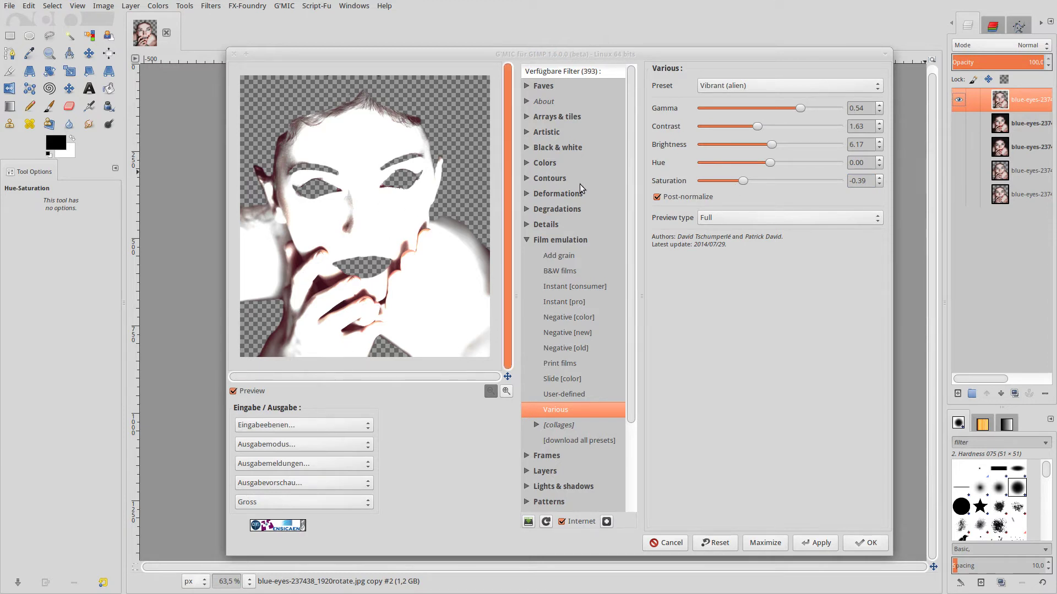
Apply the filter, unhide the second layer, and set the skin layer's opacity to 50
left_click(859, 544)
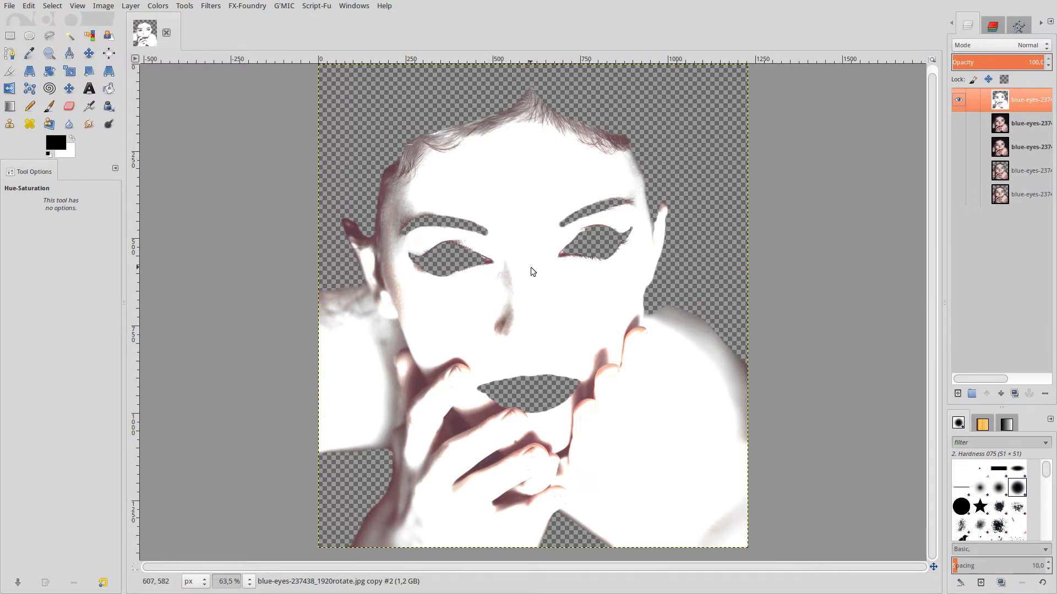
left_click(956, 124)
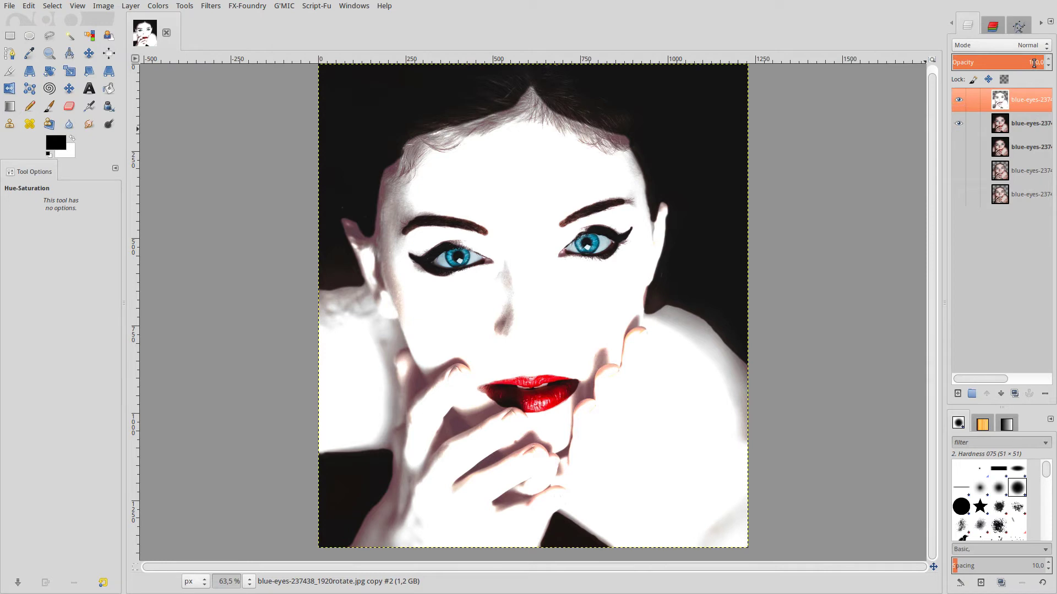
type("50")
key("Return")
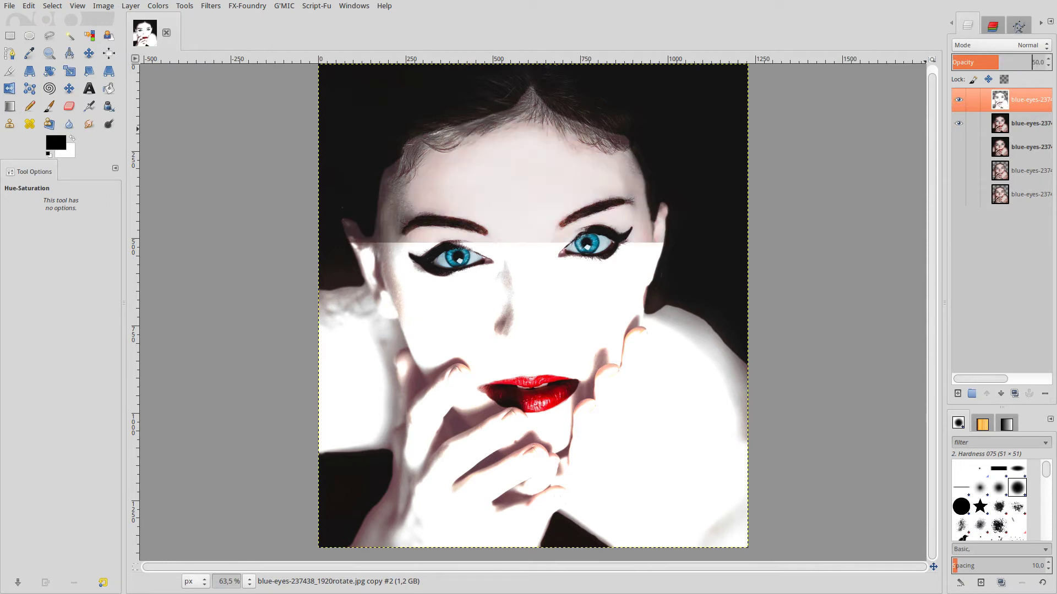
Set the skin layer to Soft light mode and duplicate it twice
left_click(1014, 42)
left_click(996, 204)
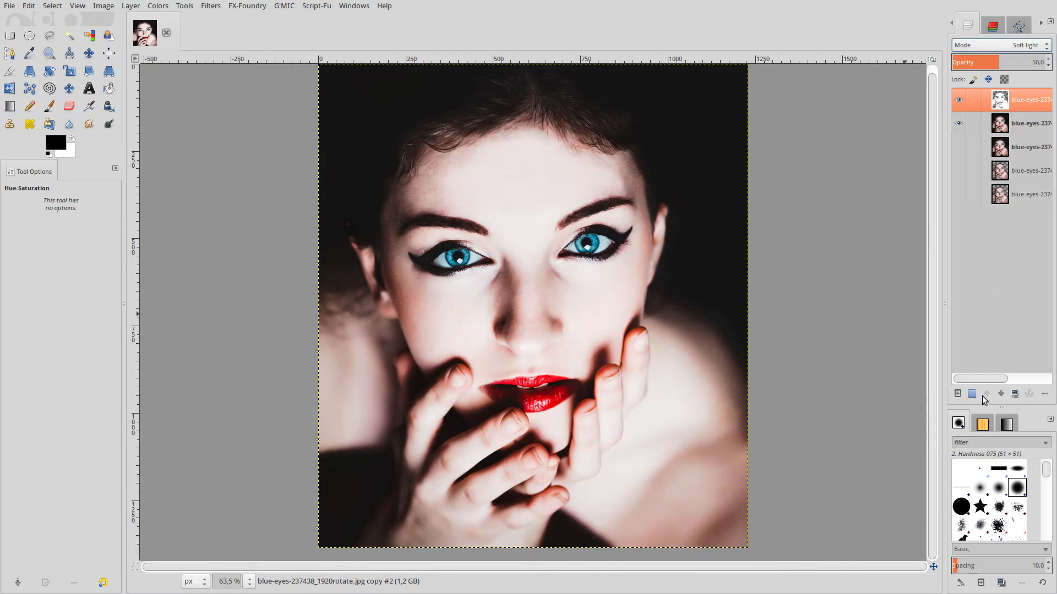
left_click(1014, 394)
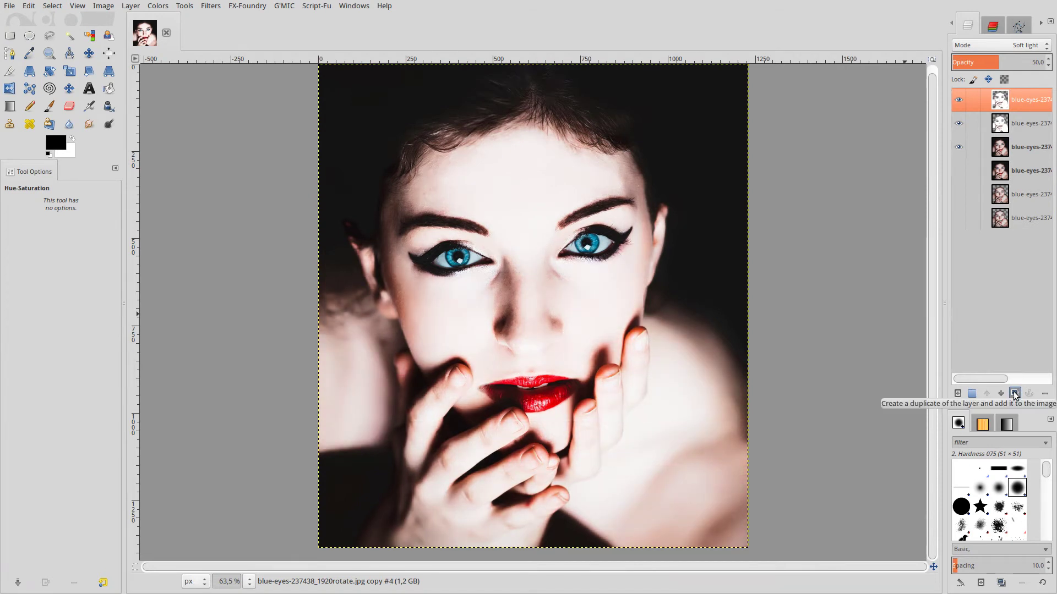
left_click(1016, 394)
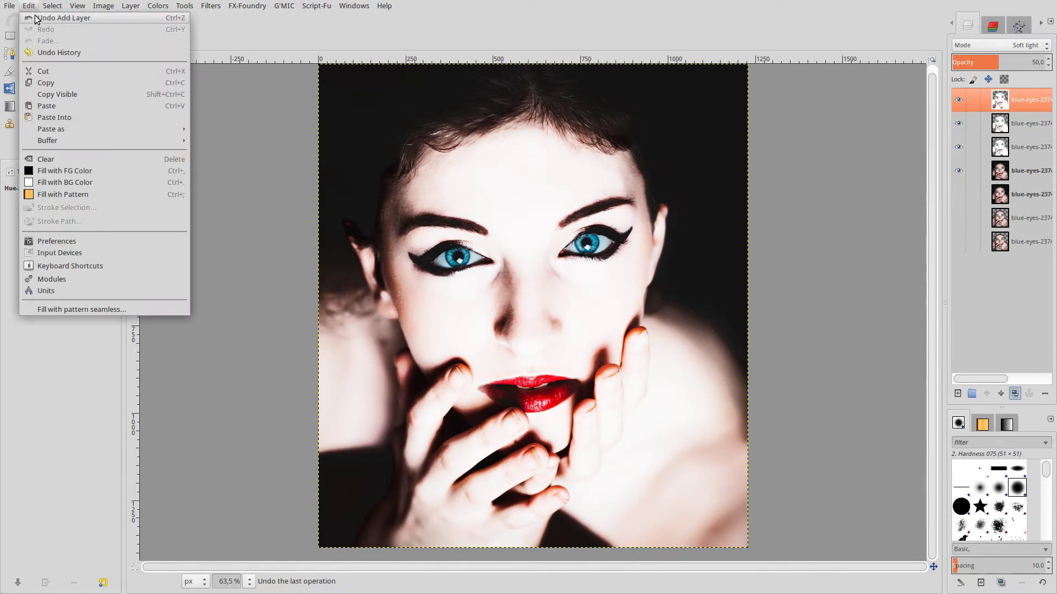
Undo the last added layer, then Merge Visible Layers with Expanded as necessary
left_click(40, 18)
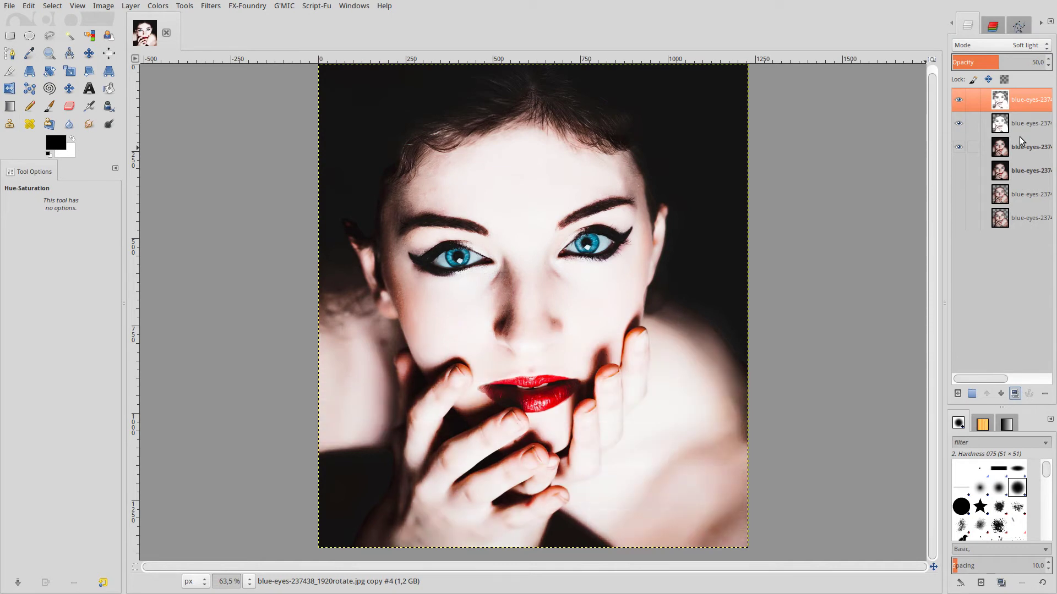
right_click(1002, 104)
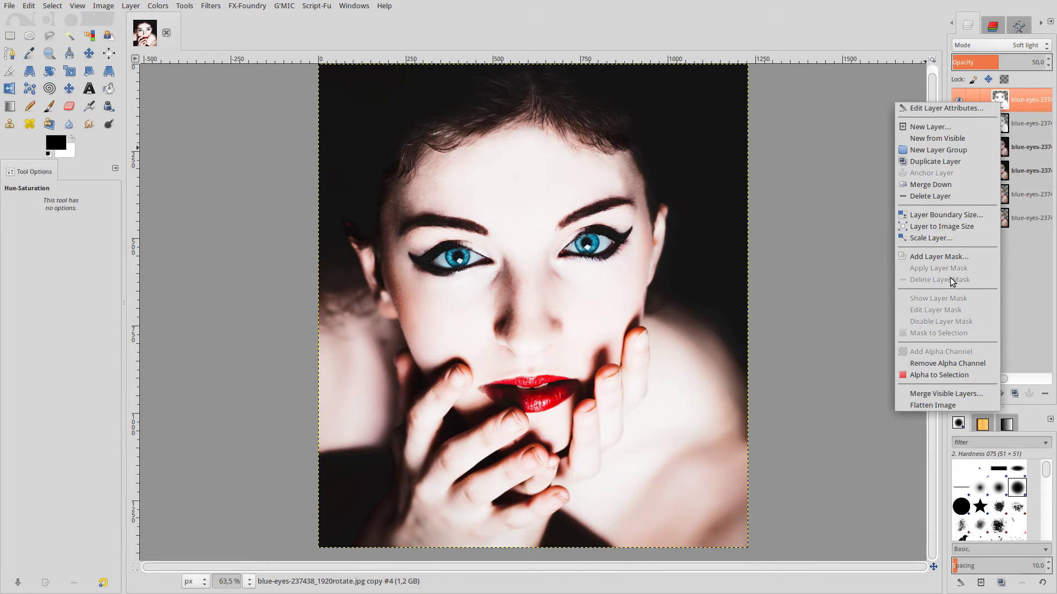
left_click(957, 393)
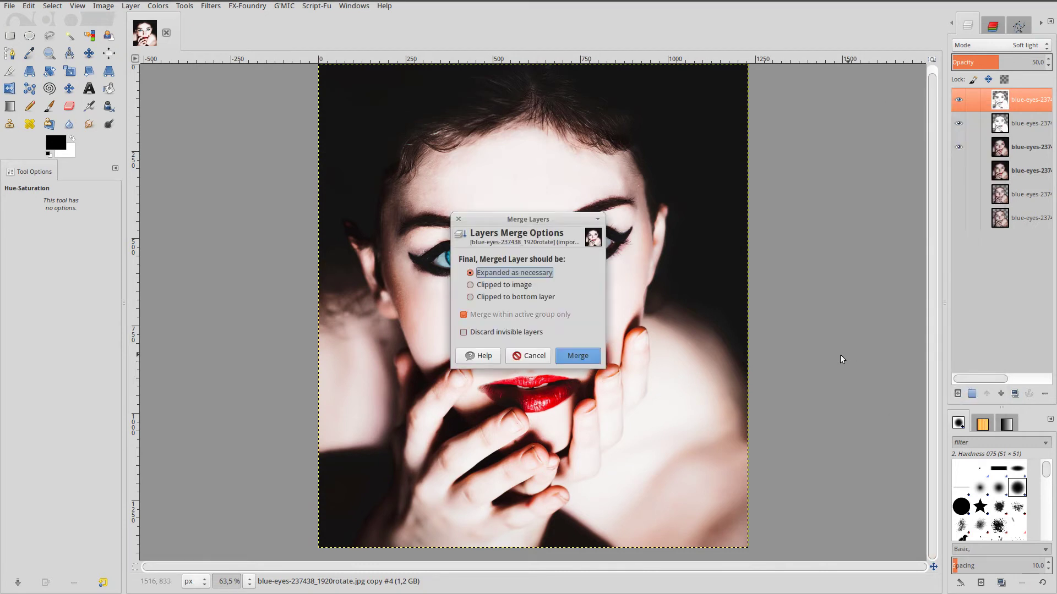
left_click(590, 357)
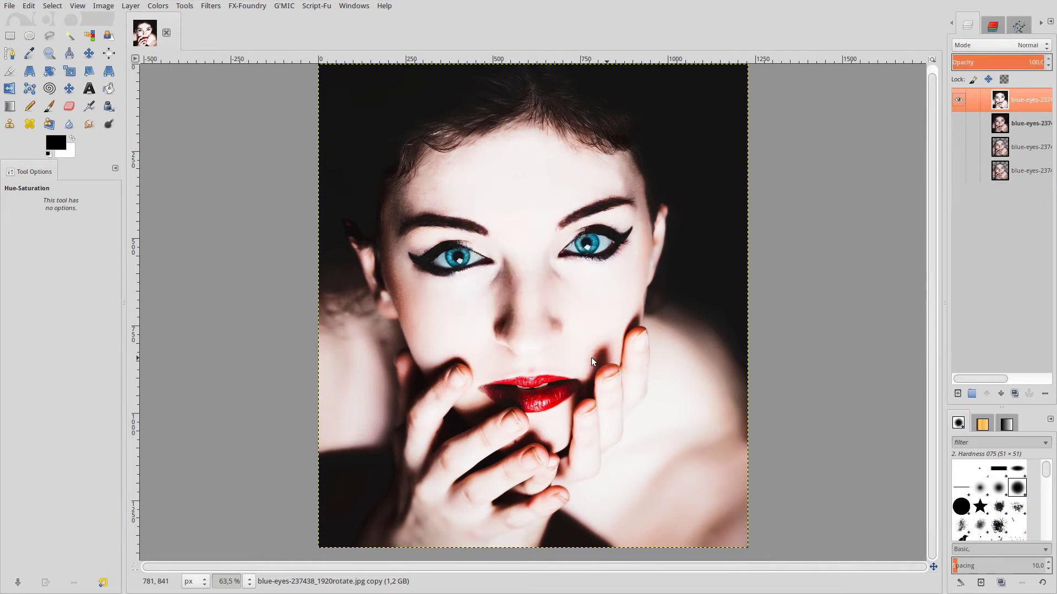
Open G'MIC and select Repair > Smooth [anisotropic], previewing the whole face
left_click(283, 9)
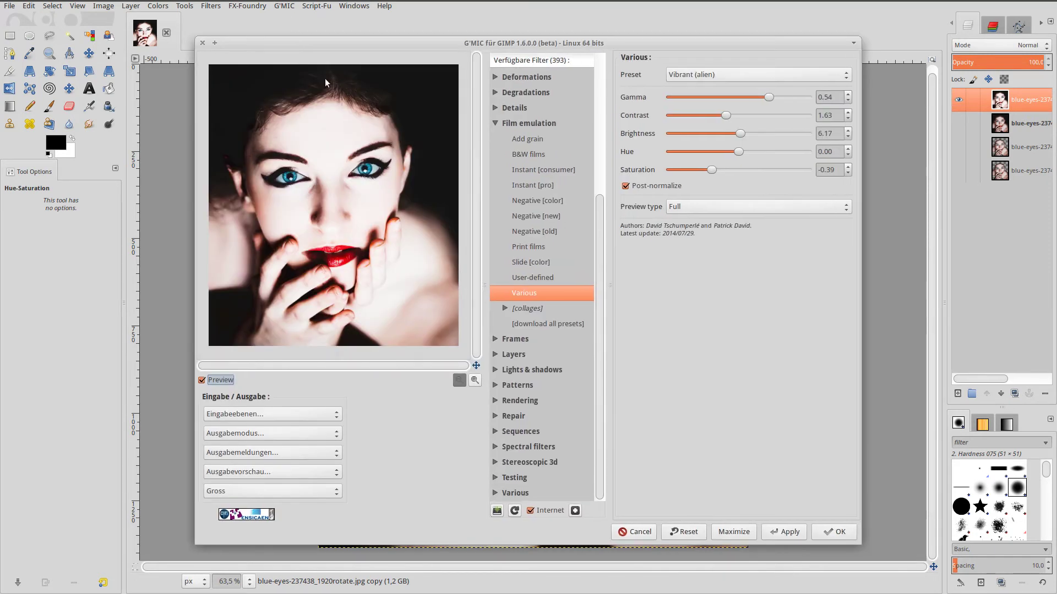
left_click(492, 124)
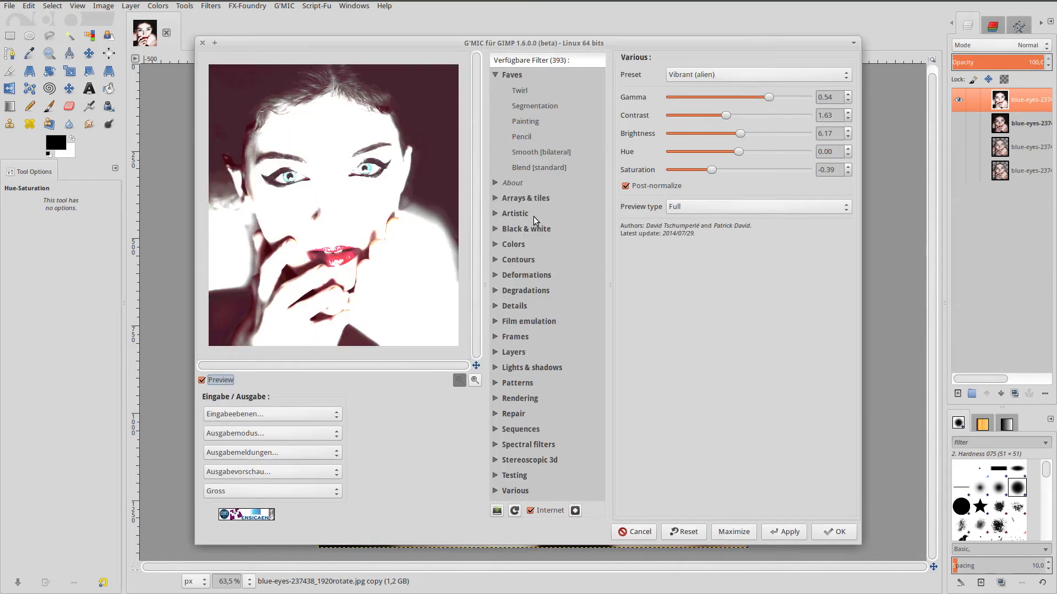
left_click(494, 75)
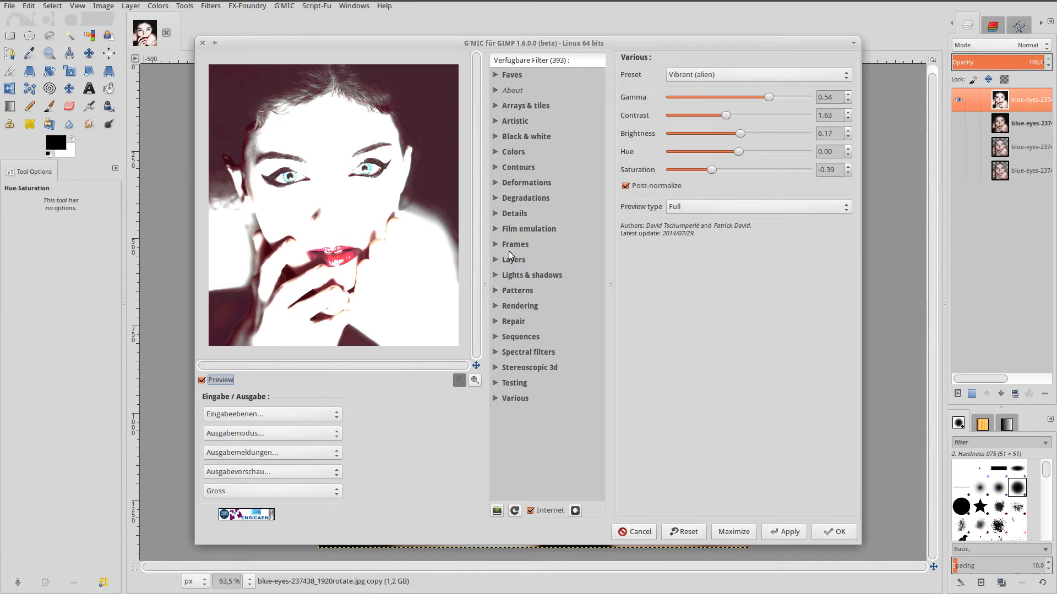
left_click(497, 322)
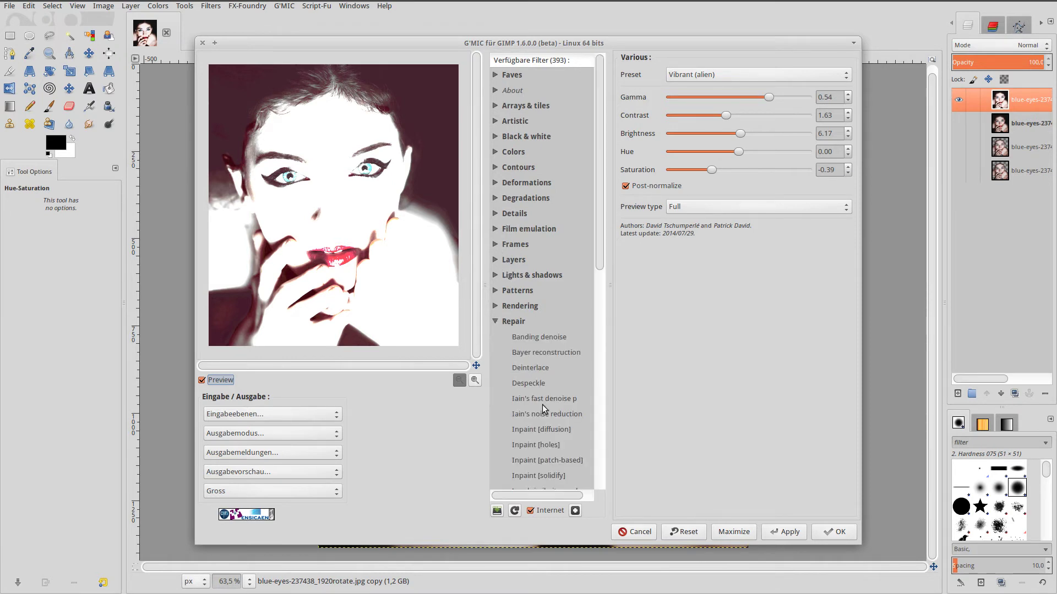
scroll(543, 404, "down", 5)
left_click(556, 354)
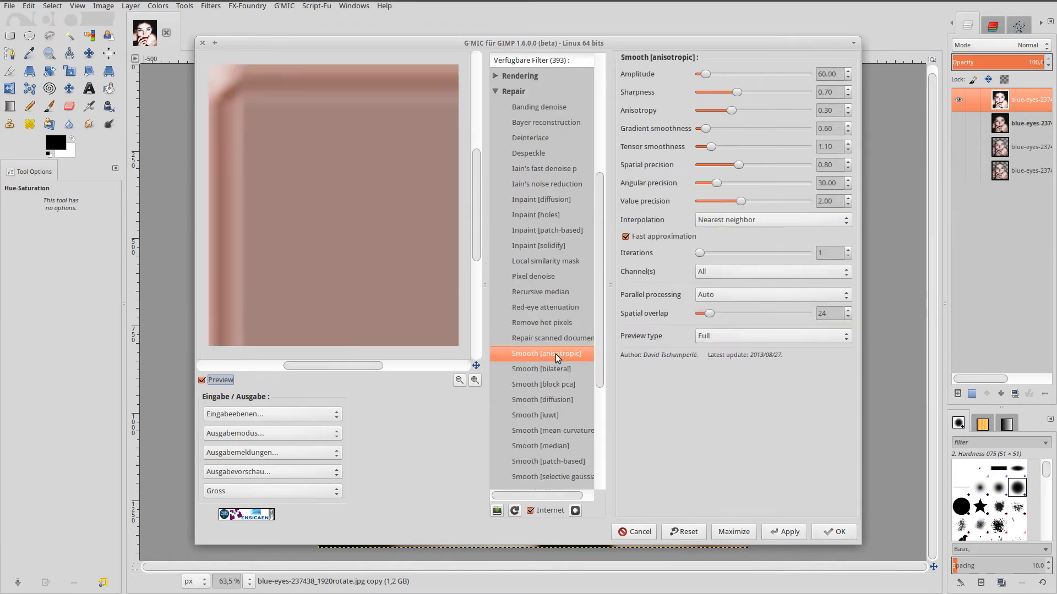
left_click(459, 380)
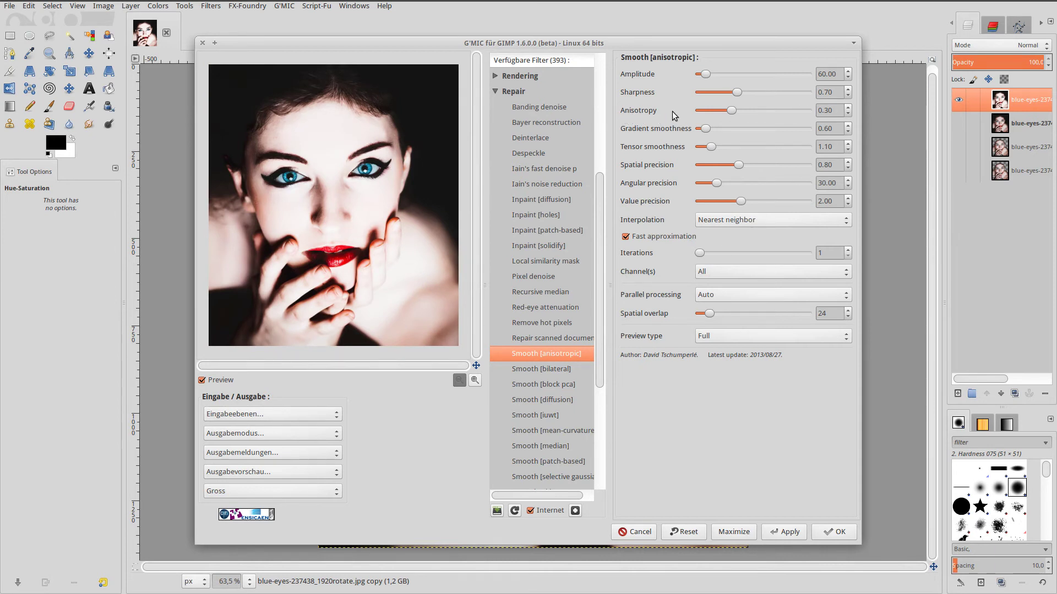
Set Anisotropy to 0.62 and apply the smoothing
double_click(840, 113)
type("62")
key("Return")
left_click(837, 533)
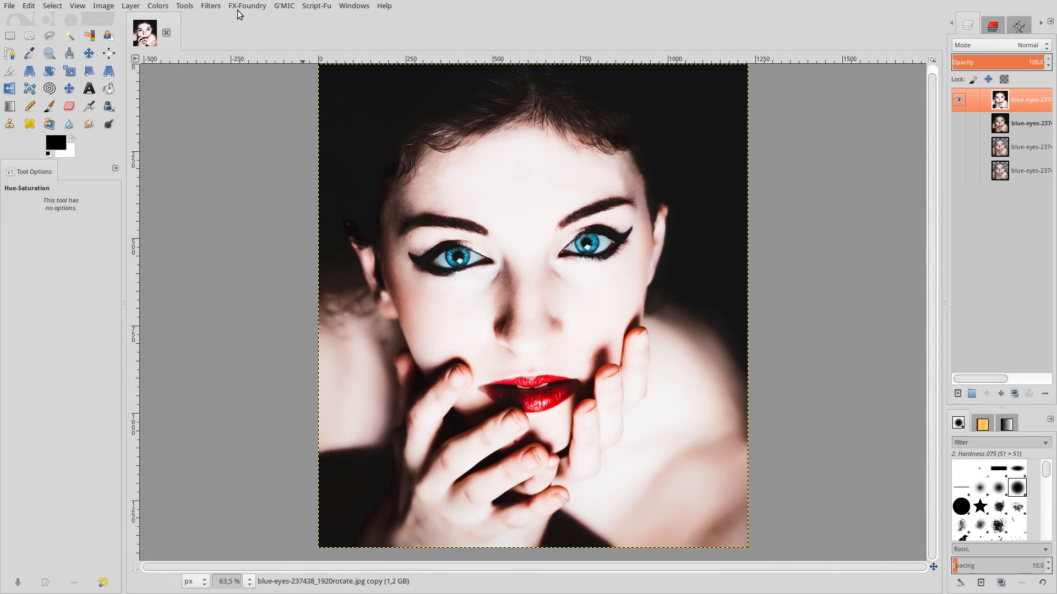
Run Repair > Smooth [skin] from G'MIC, comparing the preview off and on before applying
left_click(217, 11)
left_click(219, 25)
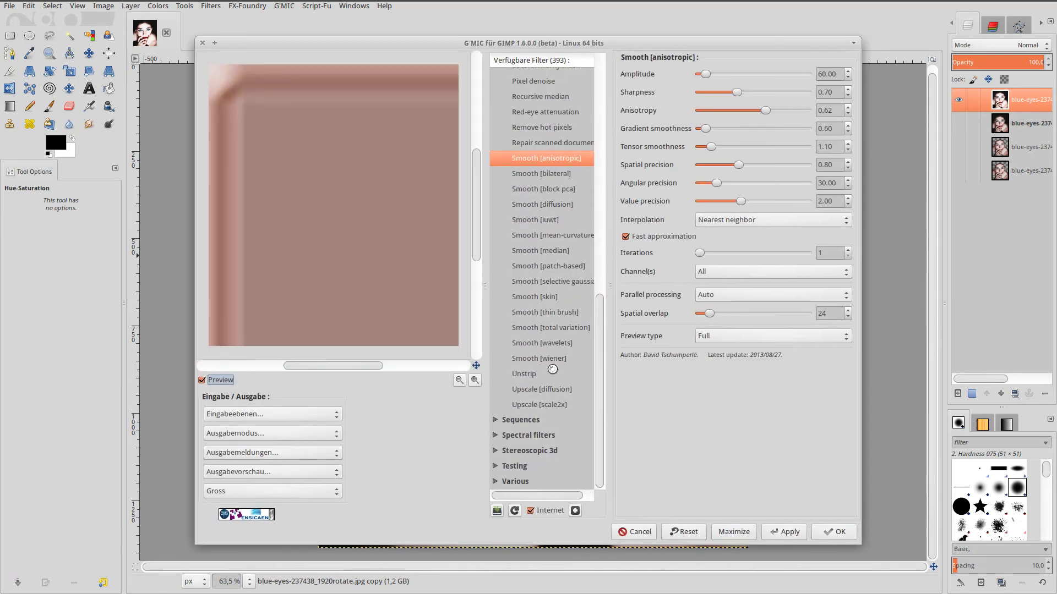
scroll(556, 336, "up", 5)
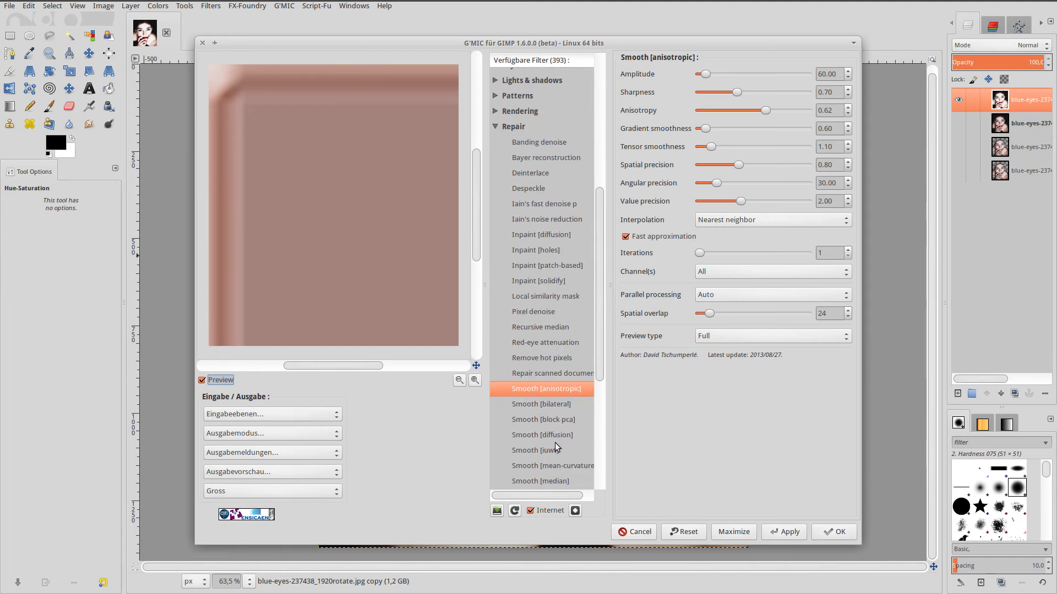
scroll(555, 442, "down", 2)
scroll(553, 441, "down", 2)
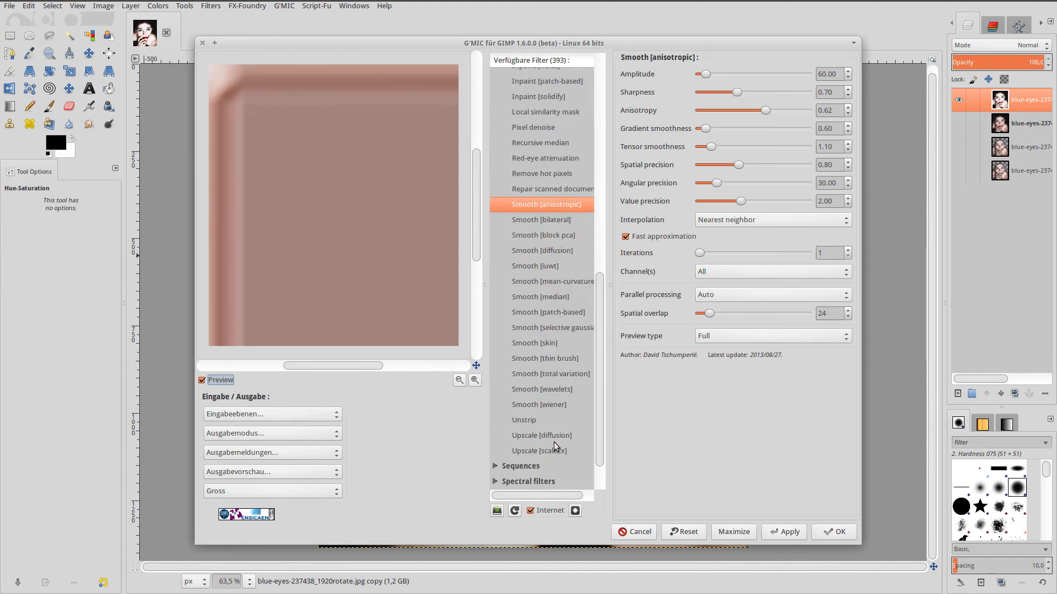
left_click(537, 343)
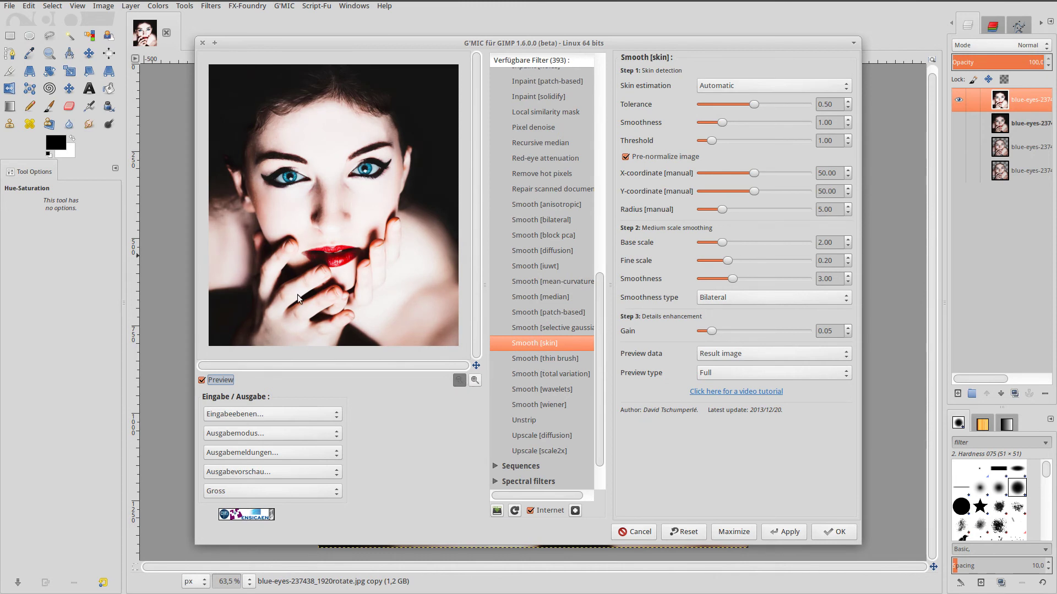
left_click(216, 383)
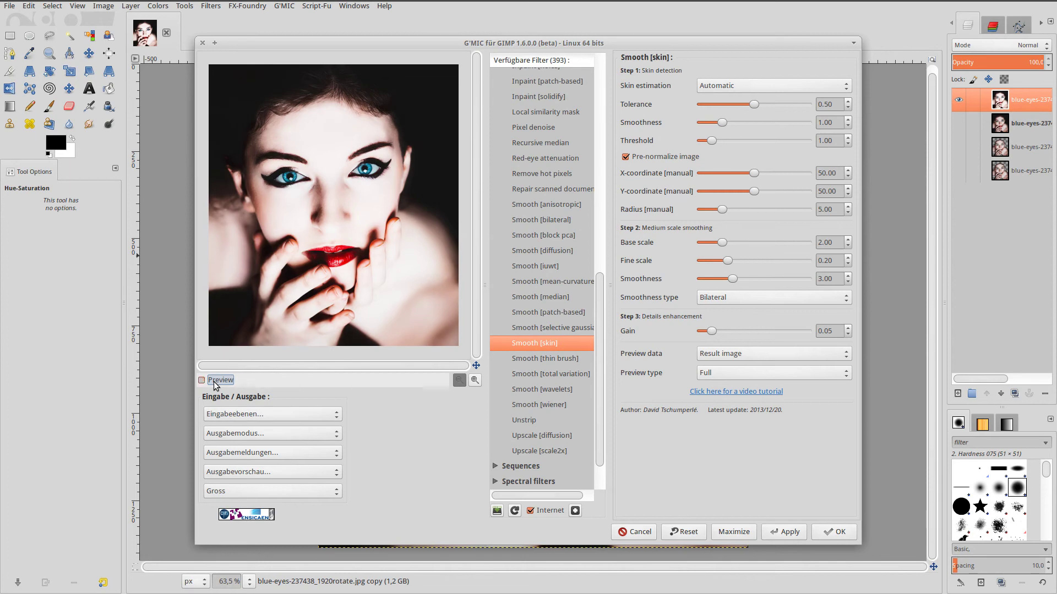
left_click(214, 382)
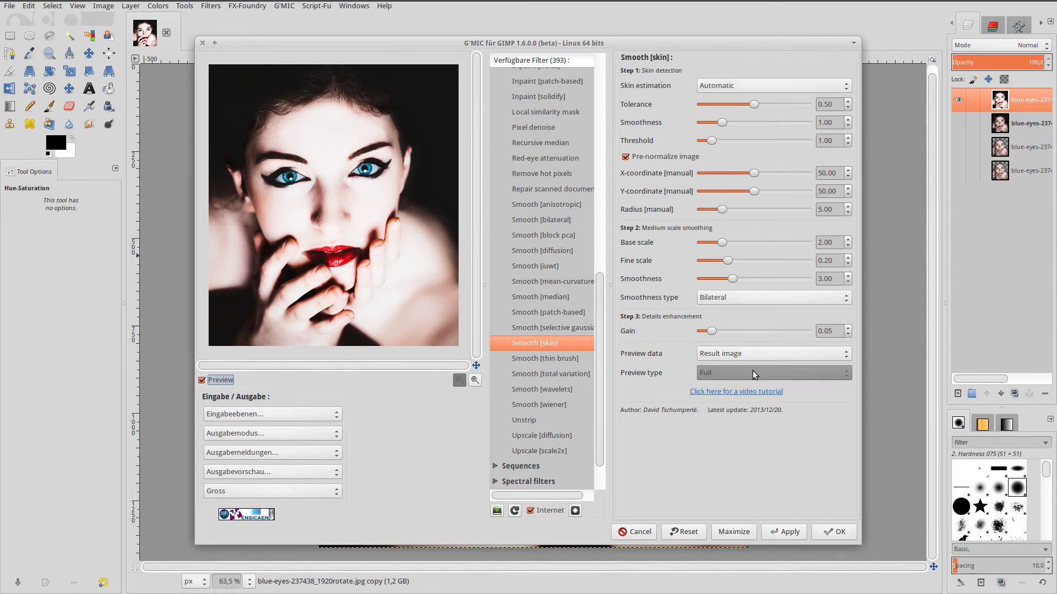
left_click(833, 531)
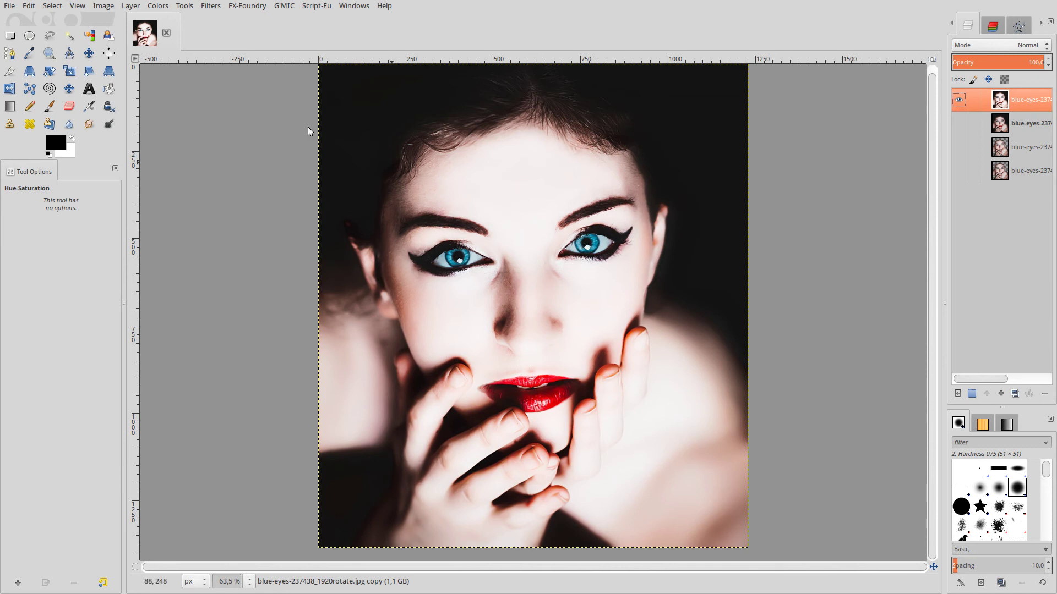
Reopen G'MIC and apply Smooth [skin] again with unchanged settings
left_click(211, 7)
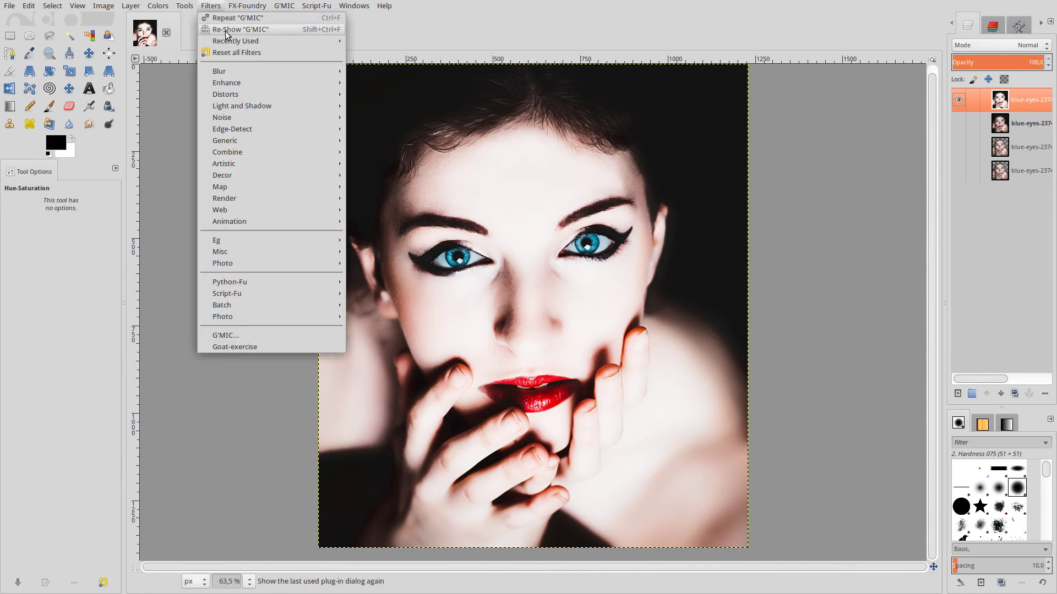
left_click(281, 268)
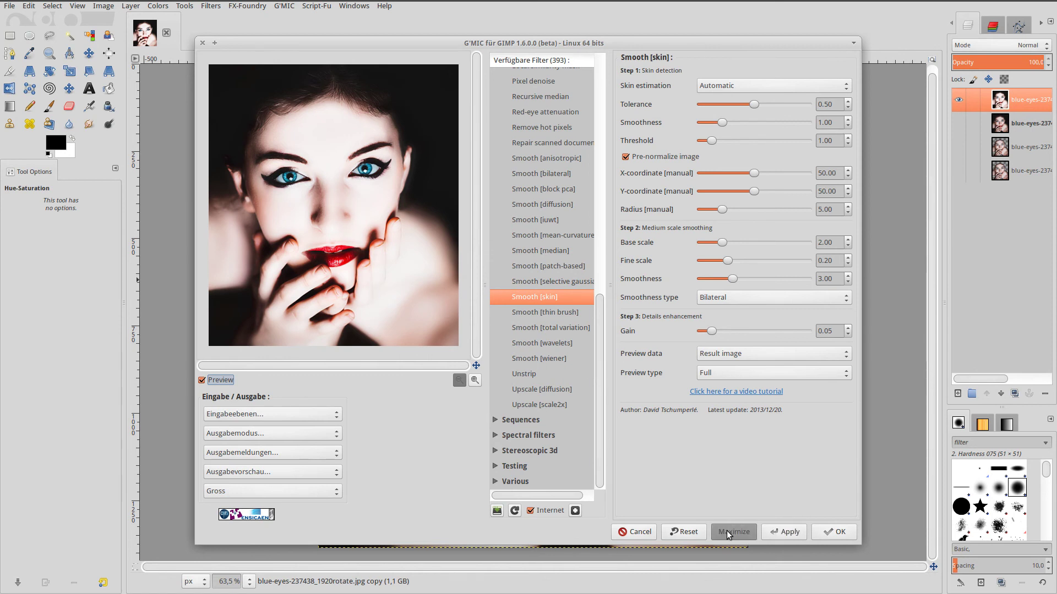
left_click(643, 532)
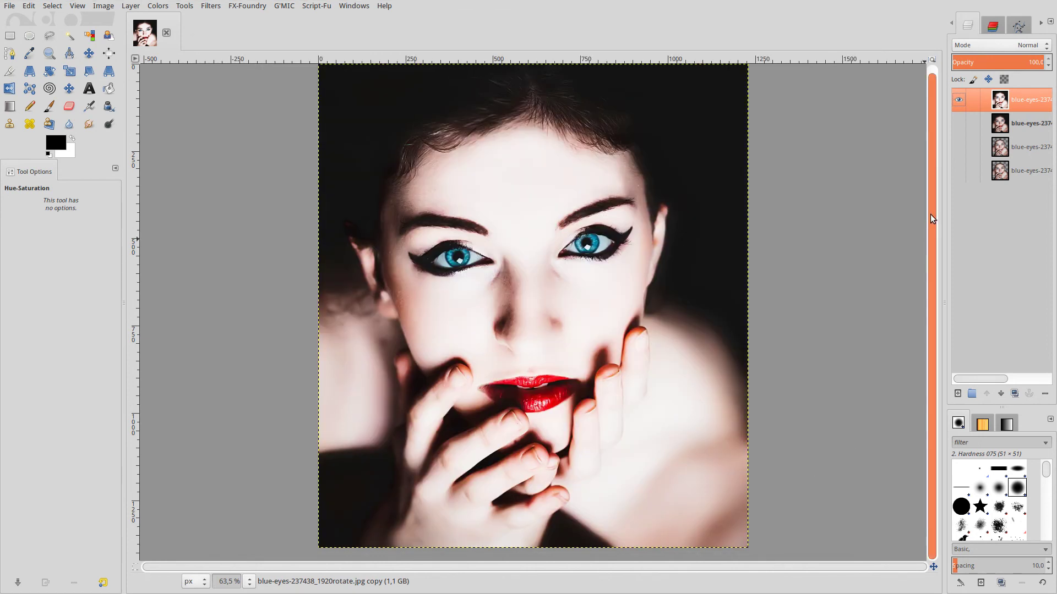
Hide and reshow the top layer for a before/after check, then exit fullscreen with F11
left_click(958, 102)
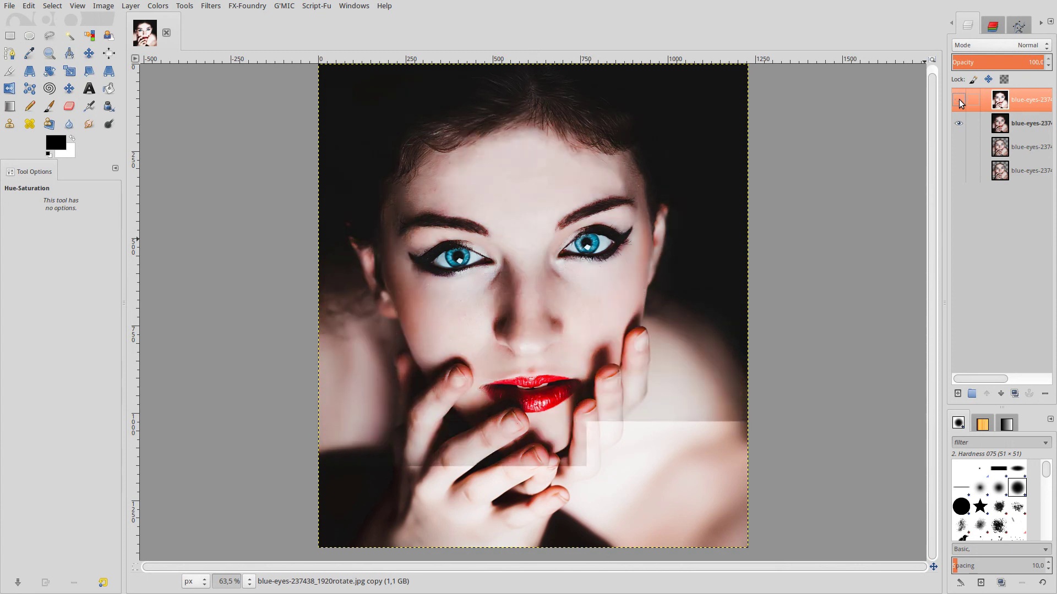
left_click(958, 101)
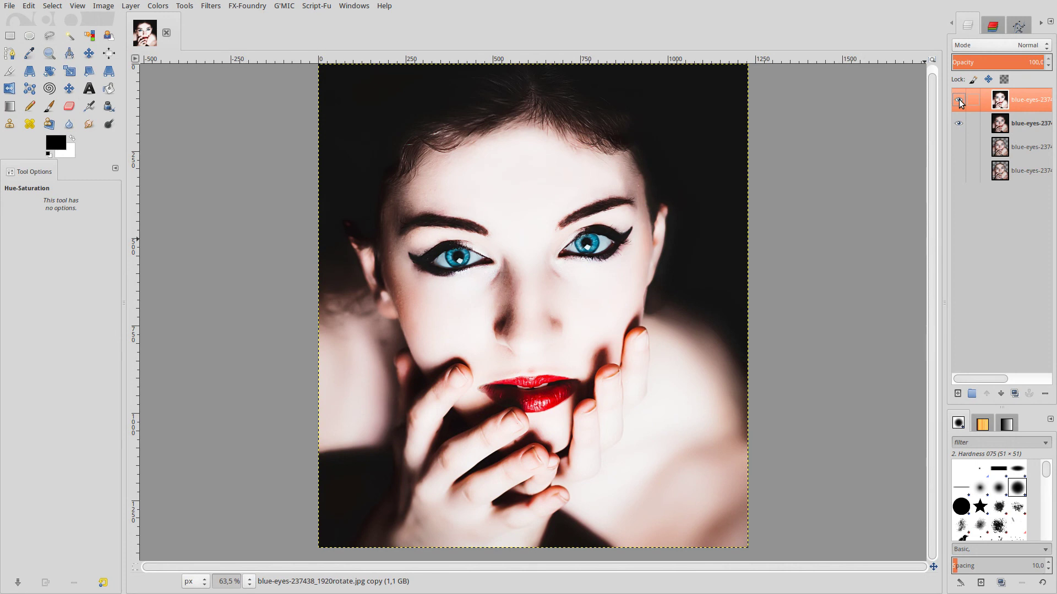
key("F11")
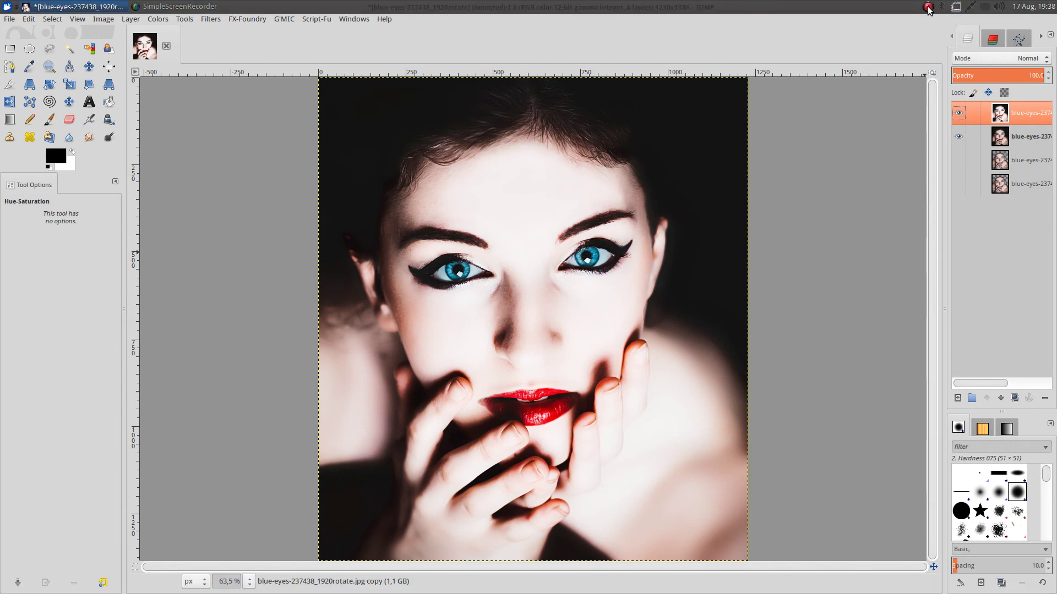